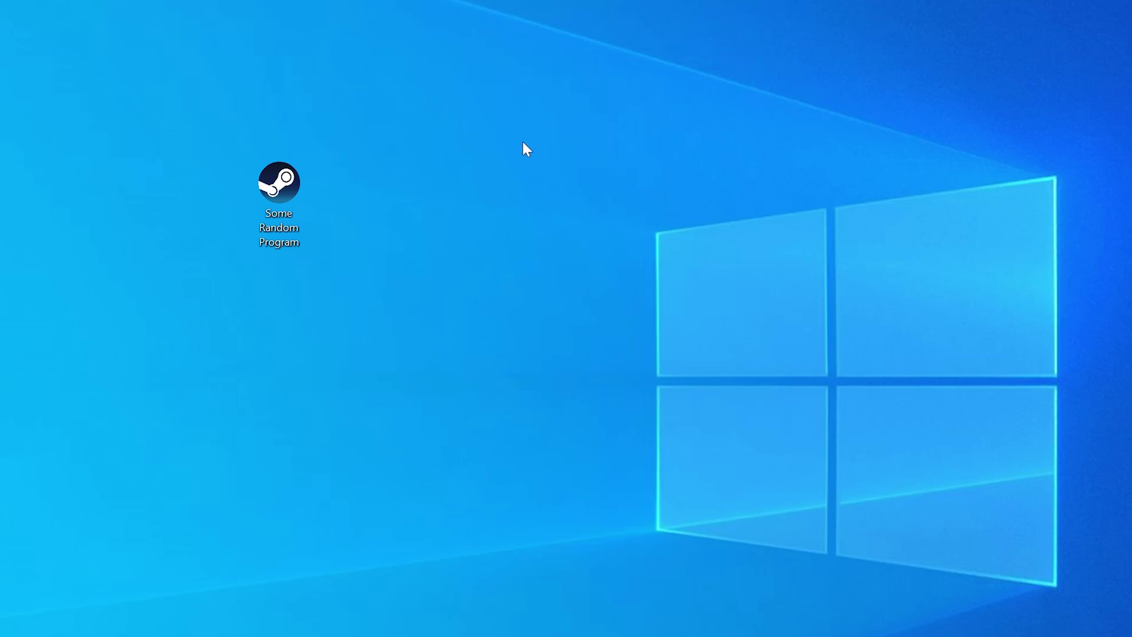
Step: Launch Being a Cat Simulator from its desktop shortcut and see the missing fmod.dll system error
{"action": "double_click", "coordinate": [297, 189]}
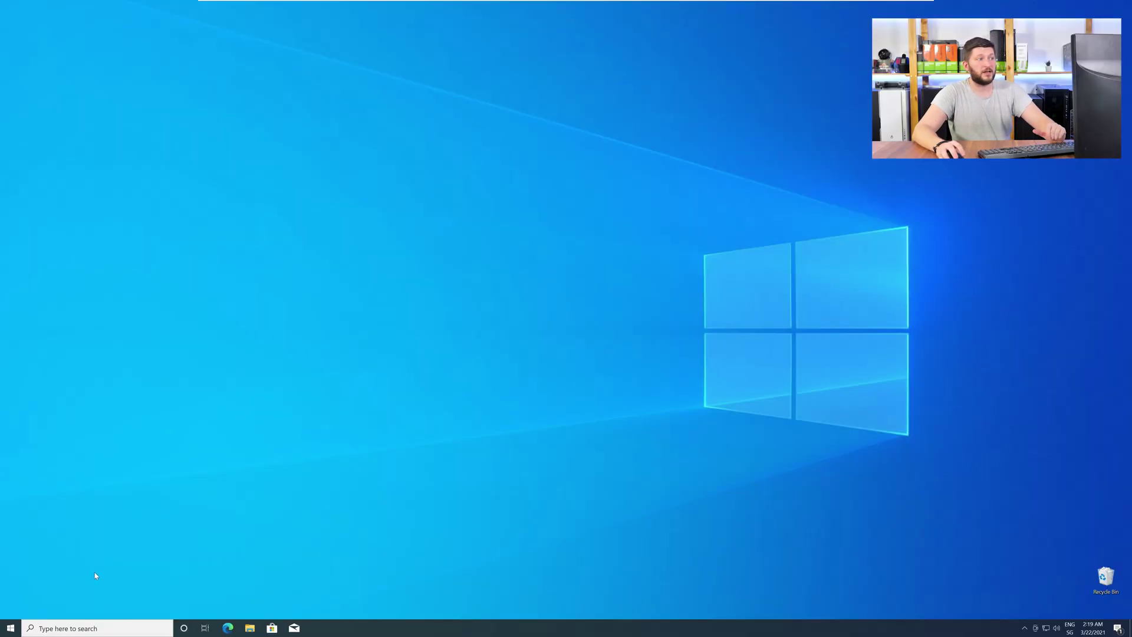
{"action": "right_click", "coordinate": [6, 631]}
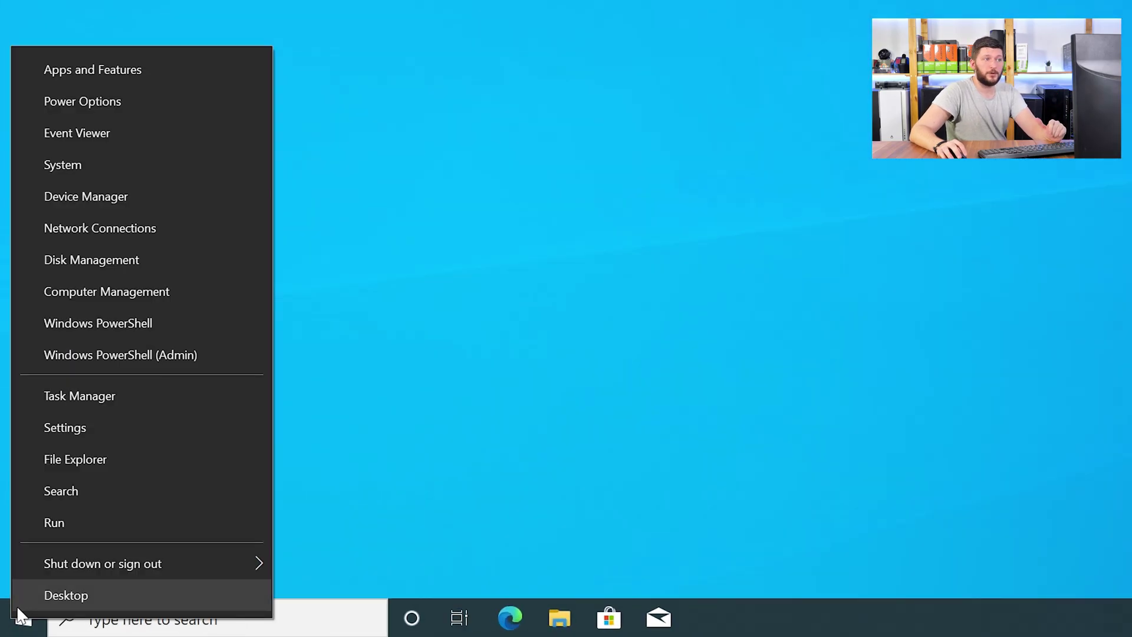
{"action": "left_click", "coordinate": [135, 166]}
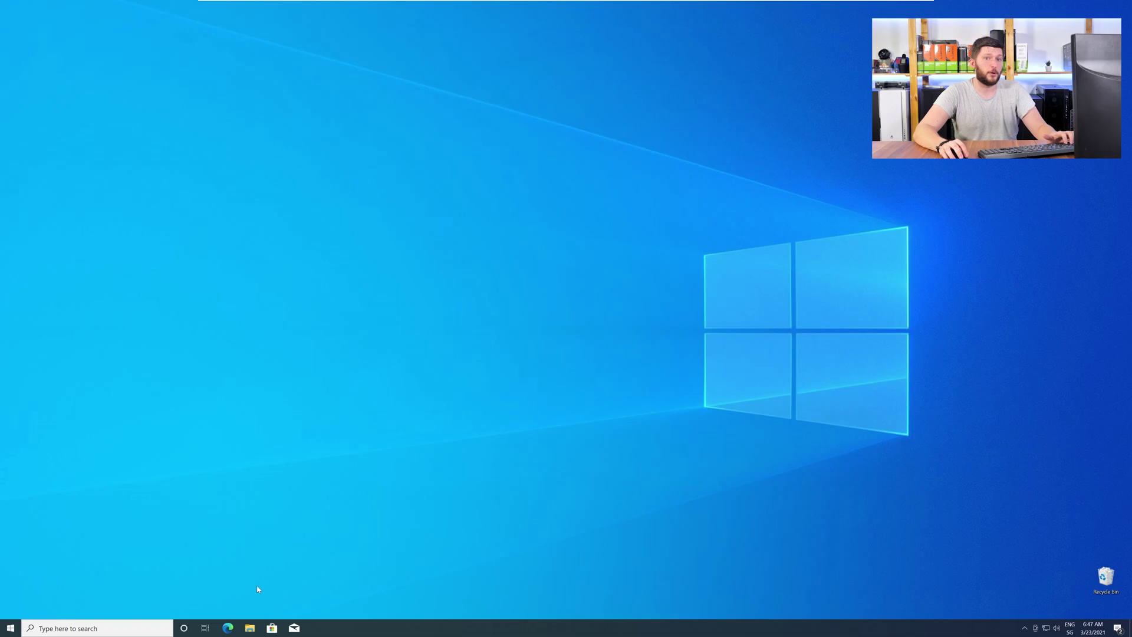
Step: Open the sts-tutorial fmod.dll download page in a new Edge window
{"action": "left_click", "coordinate": [233, 623]}
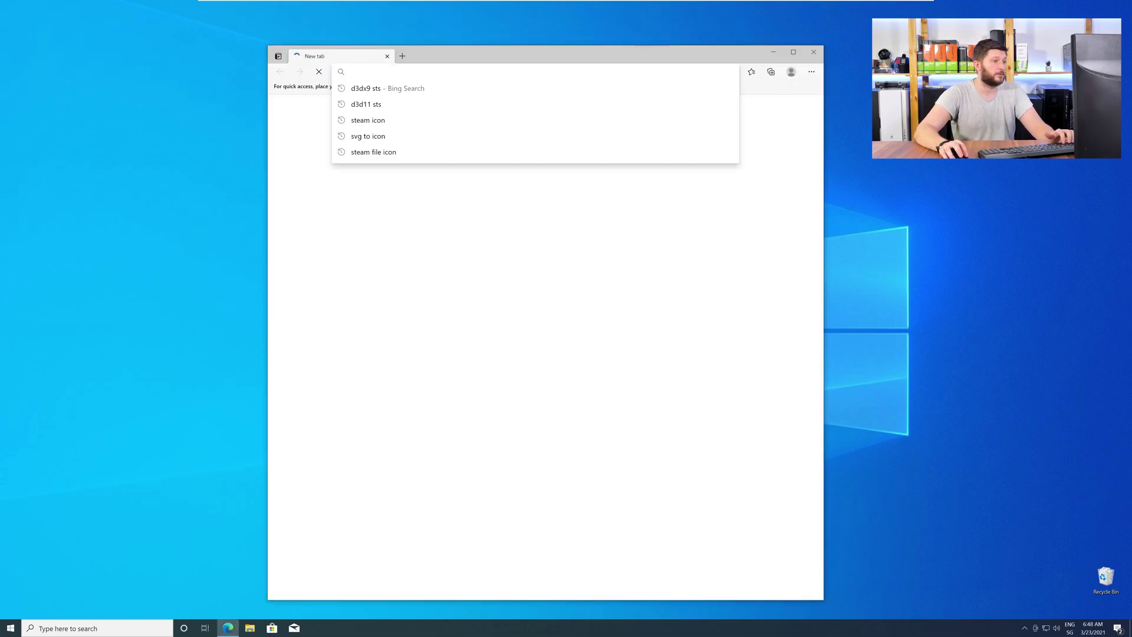
{"action": "type", "text": "https://www.sts-tutorial.com/download/fmod"}
{"action": "key", "text": "Return"}
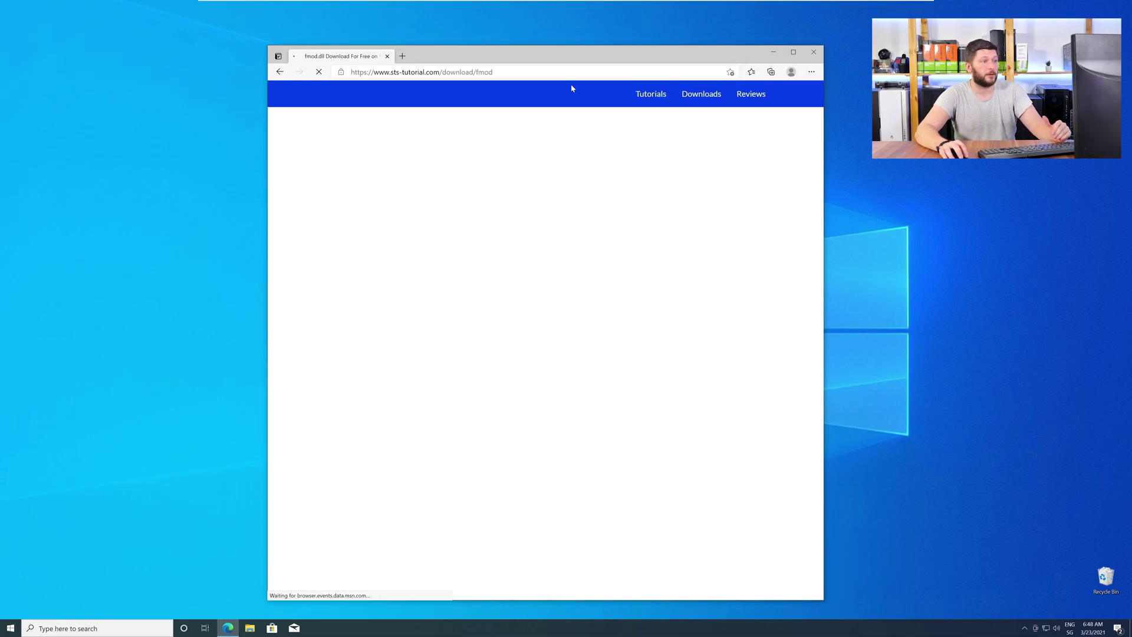
Step: Download the fmod.dll (32-Bit) zip and open it from the download bar
{"action": "scroll", "coordinate": [445, 214], "scroll_direction": "down", "scroll_amount": 20}
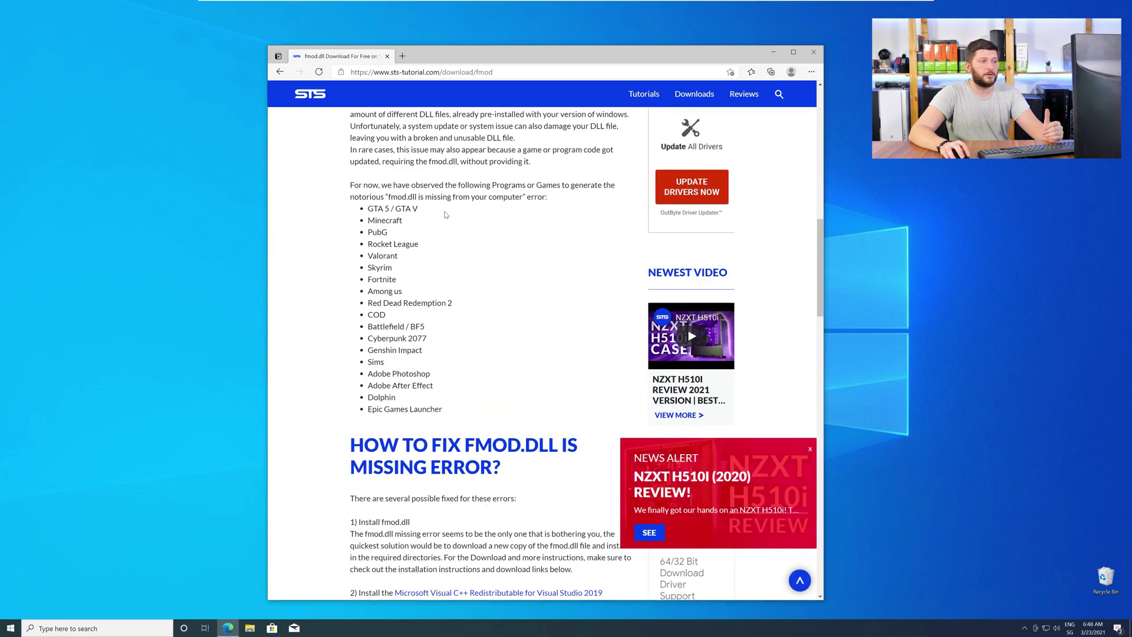
{"action": "scroll", "coordinate": [445, 214], "scroll_direction": "down", "scroll_amount": 10}
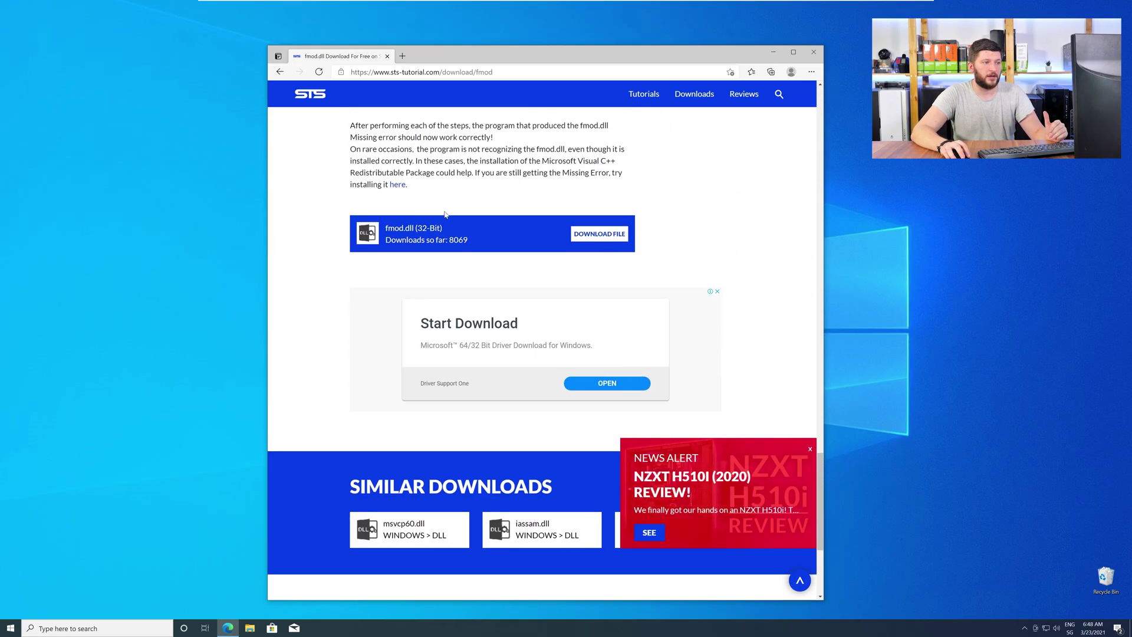
{"action": "left_click", "coordinate": [582, 233]}
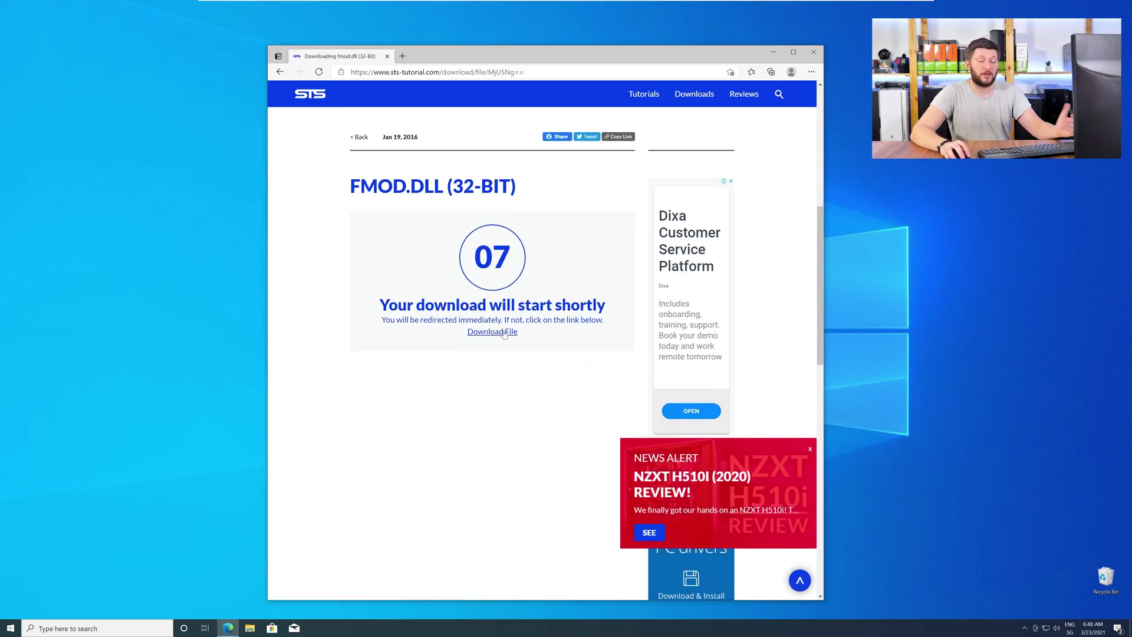
{"action": "left_click", "coordinate": [482, 308]}
{"action": "scroll", "coordinate": [472, 271], "scroll_direction": "down", "scroll_amount": 4}
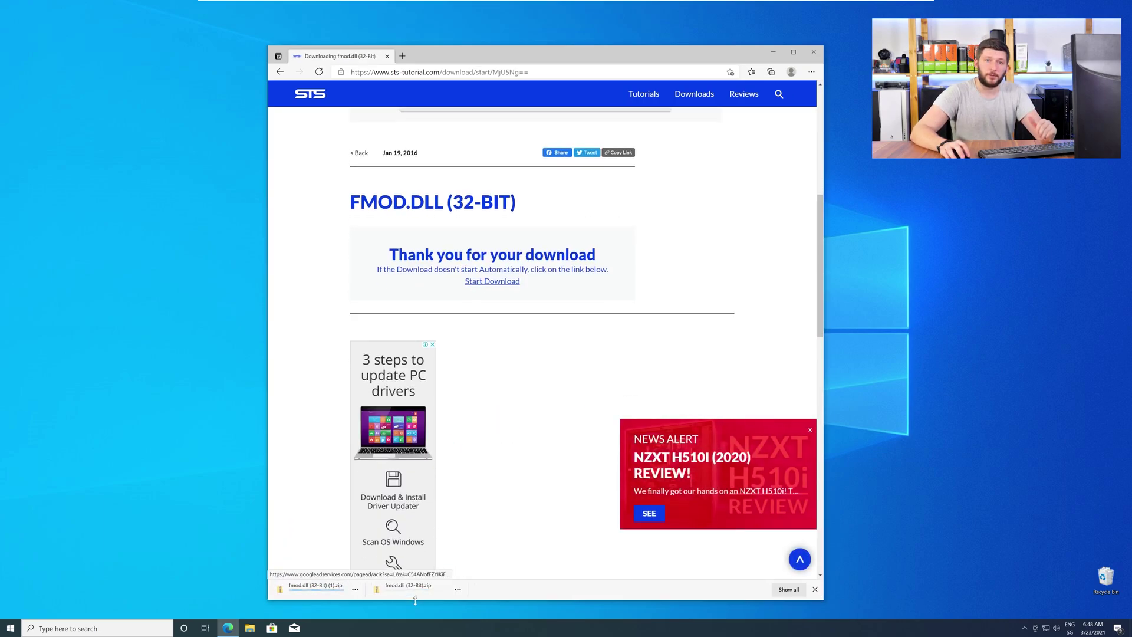
{"action": "left_click", "coordinate": [413, 593]}
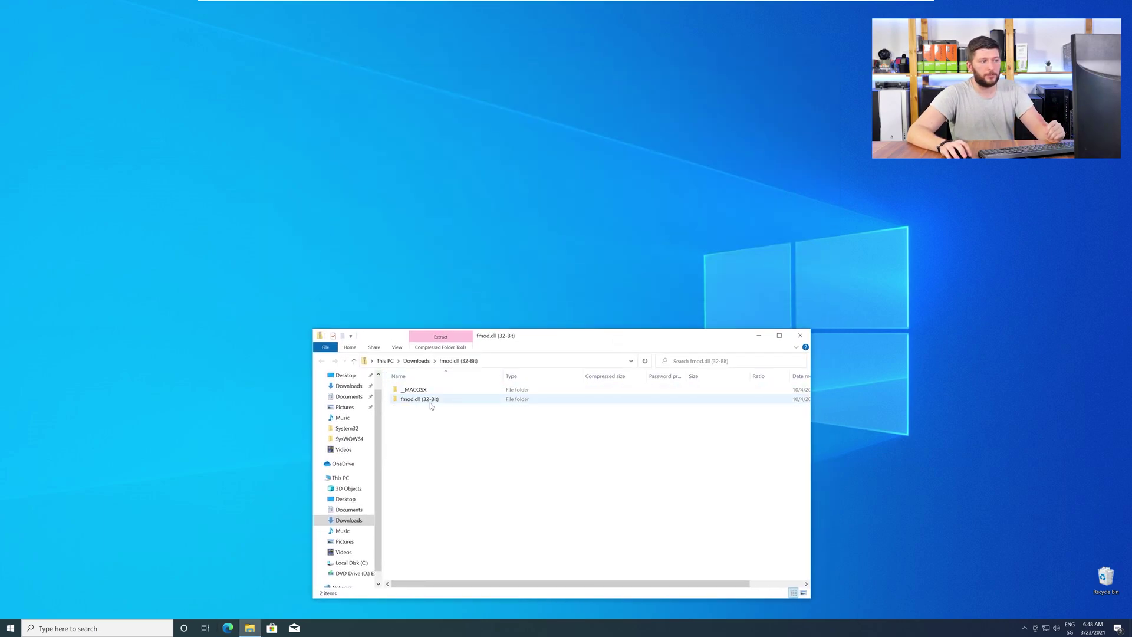
Step: Open the fmod.dll (32-Bit) folder beside a second Explorer window showing C:\Windows
{"action": "double_click", "coordinate": [431, 400]}
{"action": "middle_click", "coordinate": [257, 627]}
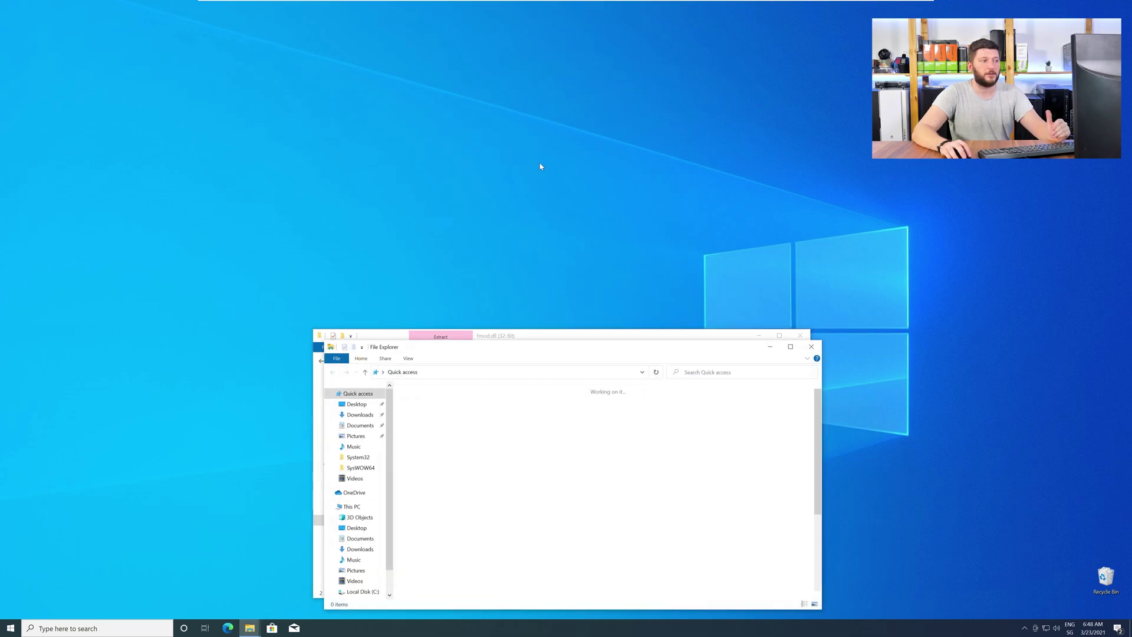
{"action": "left_click_drag", "start_coordinate": [547, 323], "coordinate": [535, 45]}
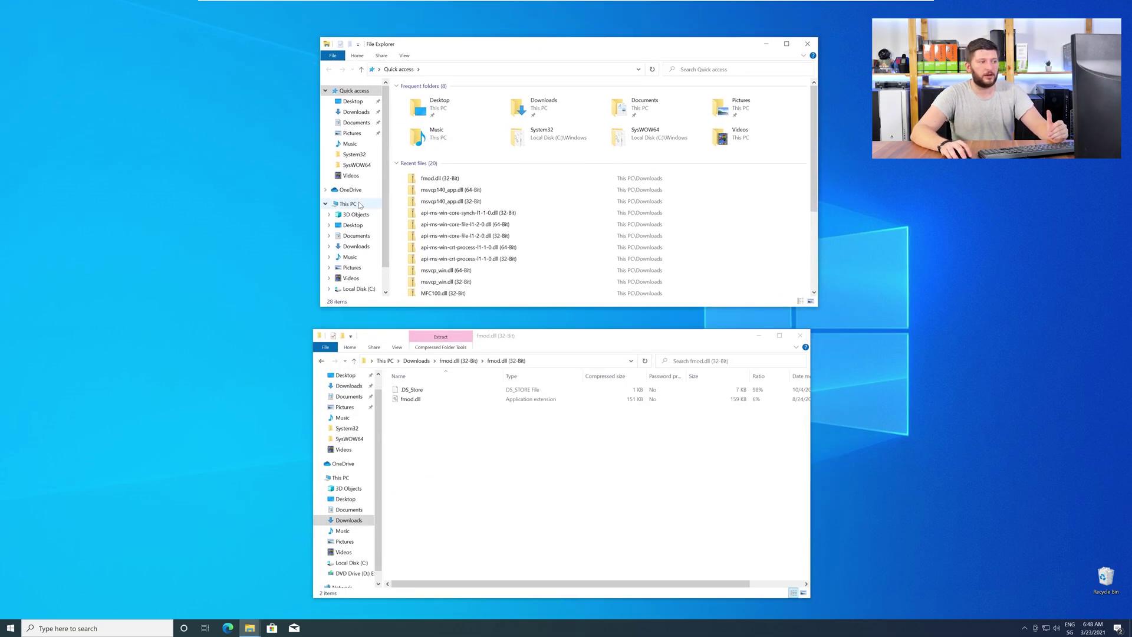
{"action": "left_click", "coordinate": [360, 205]}
{"action": "double_click", "coordinate": [425, 189]}
{"action": "double_click", "coordinate": [459, 135]}
{"action": "scroll", "coordinate": [459, 140], "scroll_direction": "down", "scroll_amount": 15}
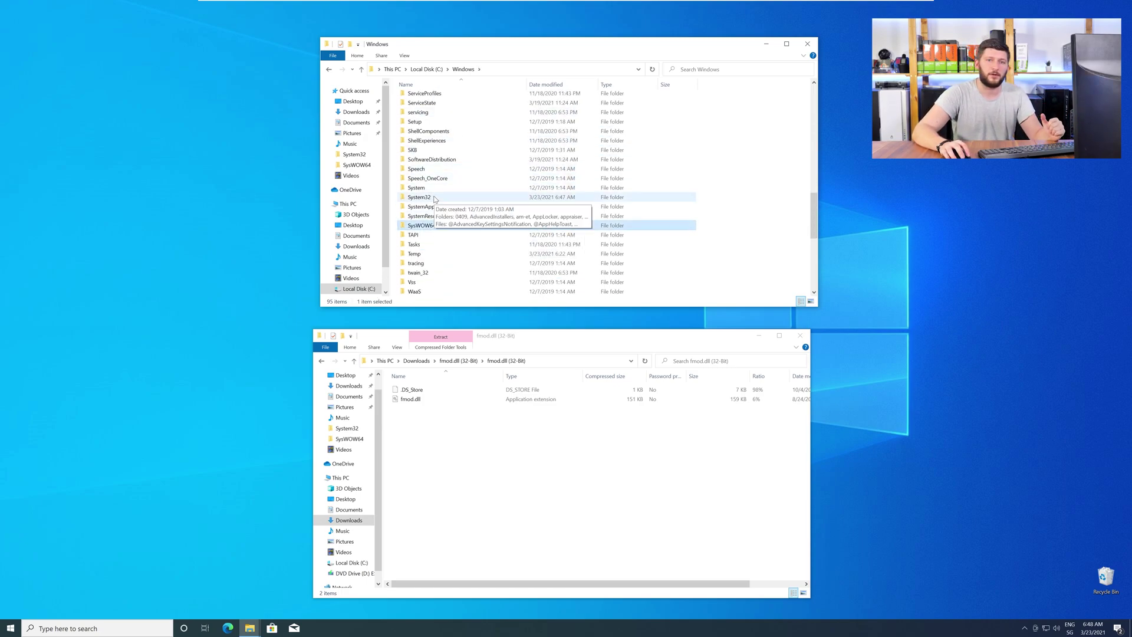
{"action": "left_click", "coordinate": [435, 198]}
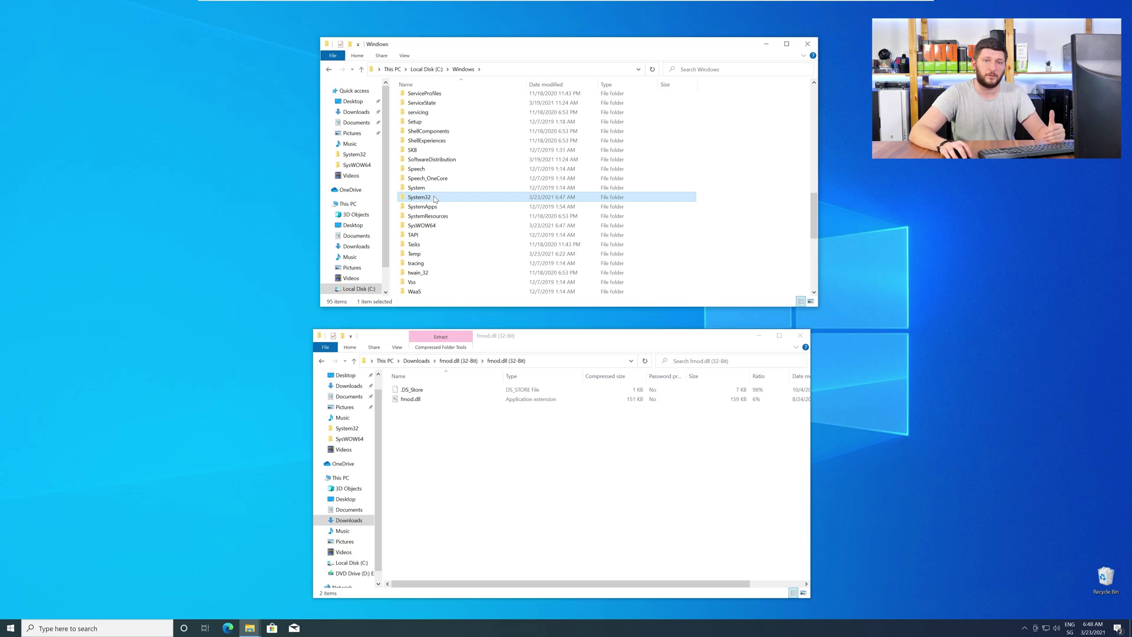
Step: Copy fmod.dll into System32 and SysWOW64, allowing admin access, then close both windows
{"action": "left_click_drag", "start_coordinate": [410, 399], "coordinate": [473, 232]}
{"action": "left_click", "coordinate": [533, 285]}
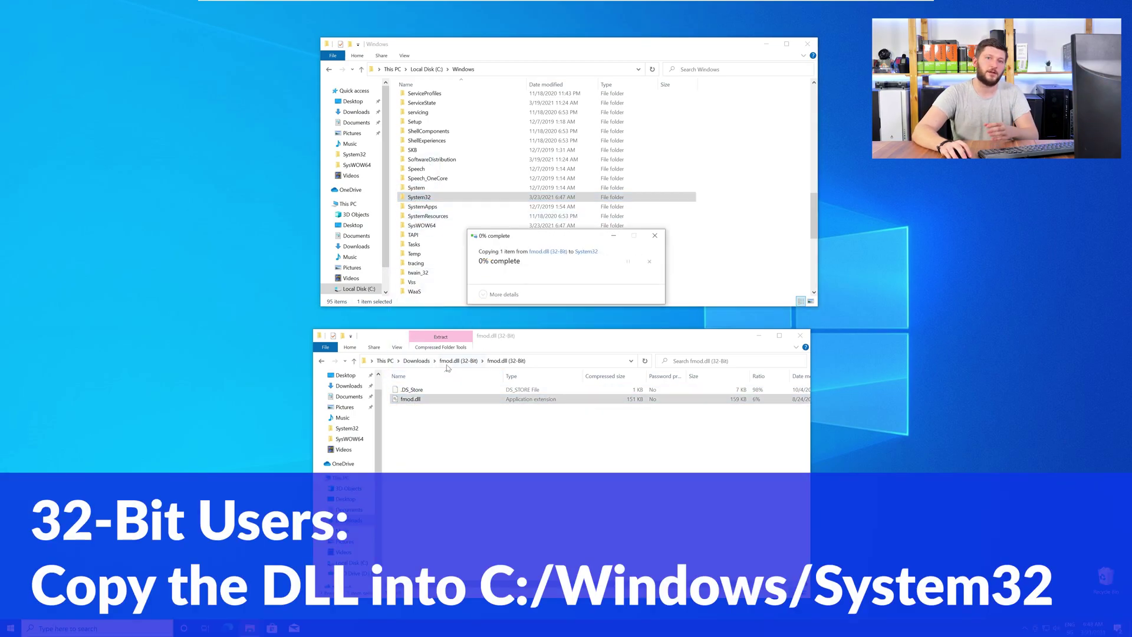
{"action": "left_click", "coordinate": [411, 399]}
{"action": "left_click_drag", "start_coordinate": [411, 404], "coordinate": [422, 225]}
{"action": "left_click", "coordinate": [545, 286]}
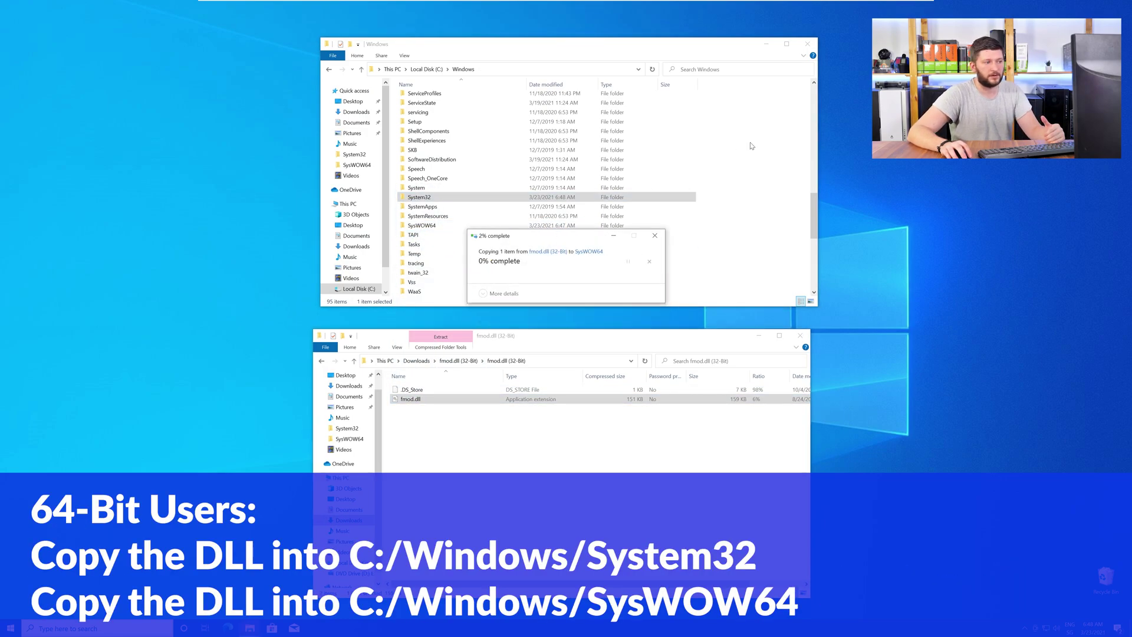
{"action": "left_click", "coordinate": [807, 46]}
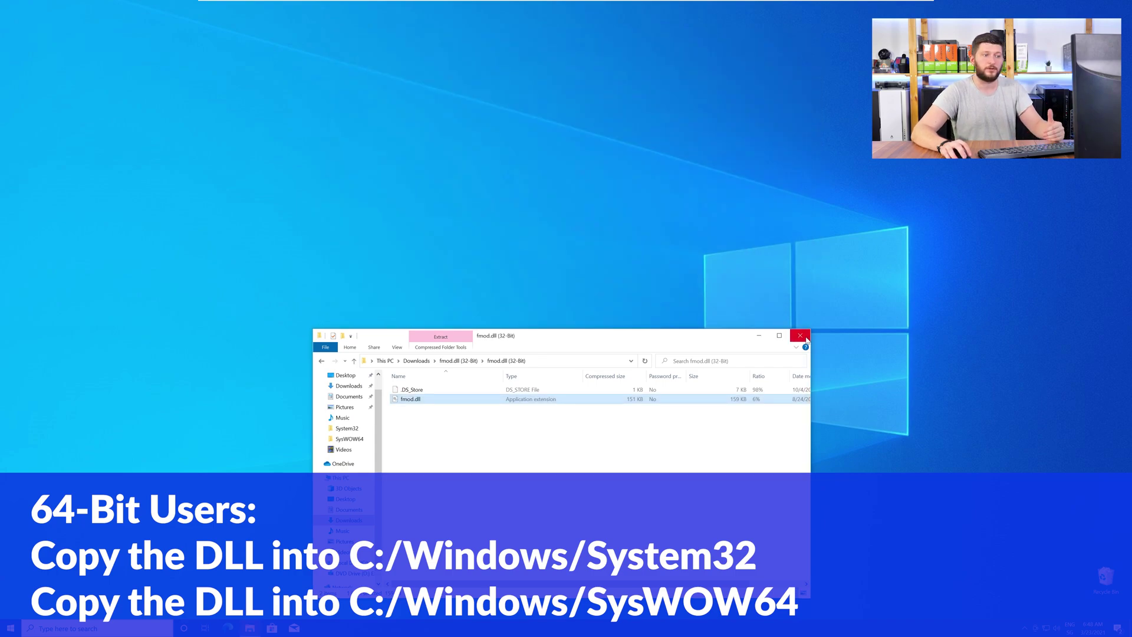
{"action": "left_click", "coordinate": [803, 338]}
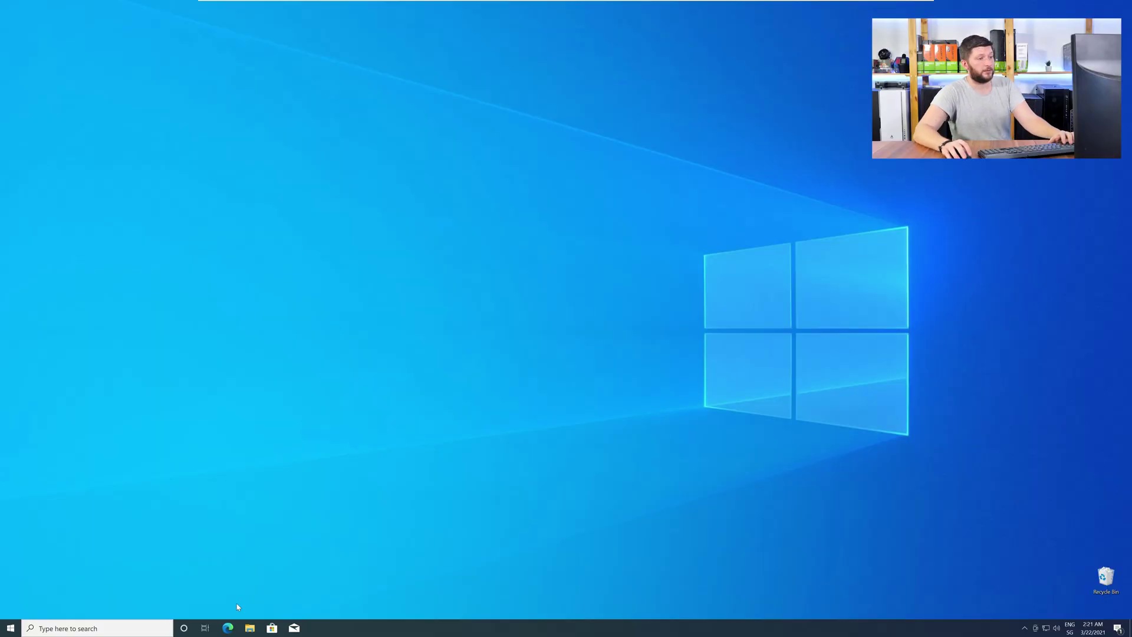
Step: Load the credistributable2019 download page in a new Edge window and scroll to the 64-bit download
{"action": "left_click", "coordinate": [227, 628]}
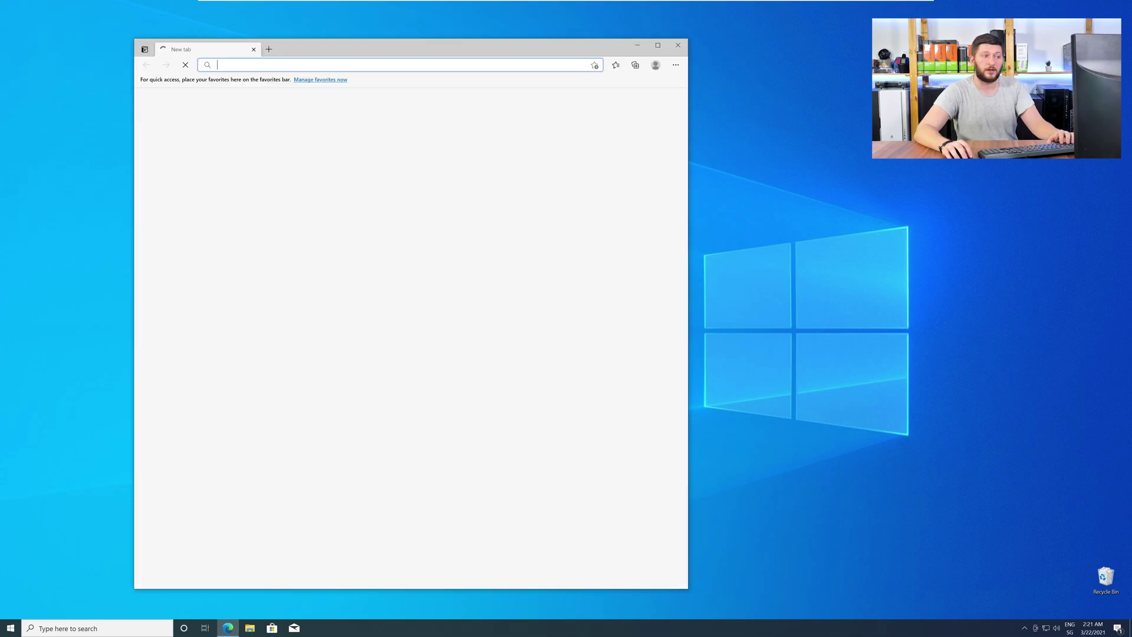
{"action": "type", "text": "https://www.sts-tutorial.com/download/credistributable2019"}
{"action": "key", "text": "Return"}
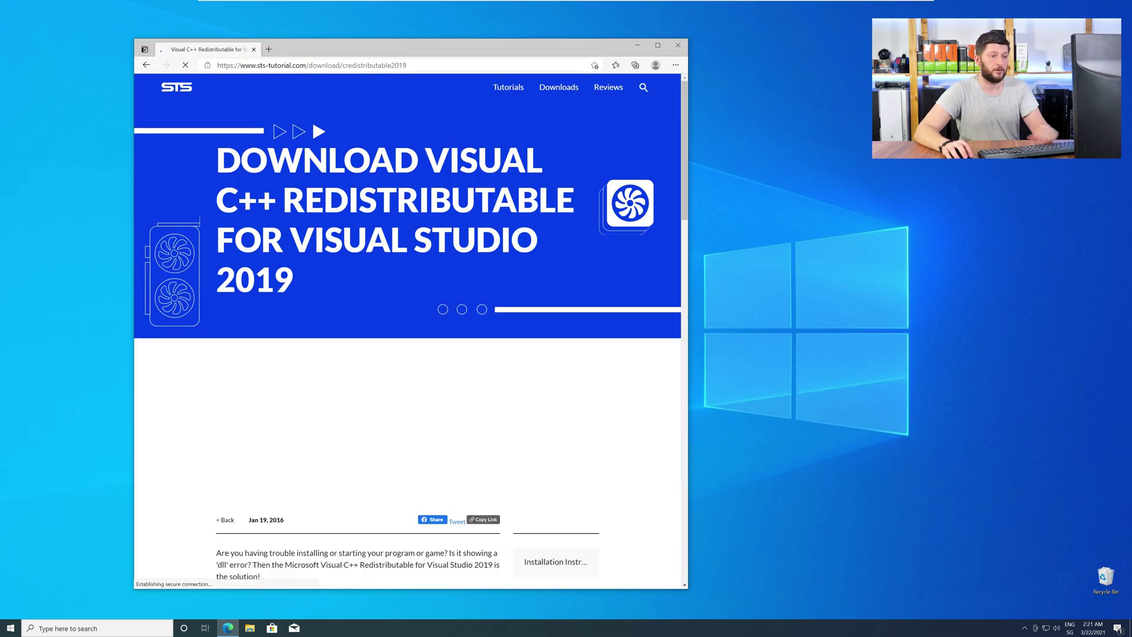
{"action": "scroll", "coordinate": [183, 306], "scroll_direction": "down", "scroll_amount": 10}
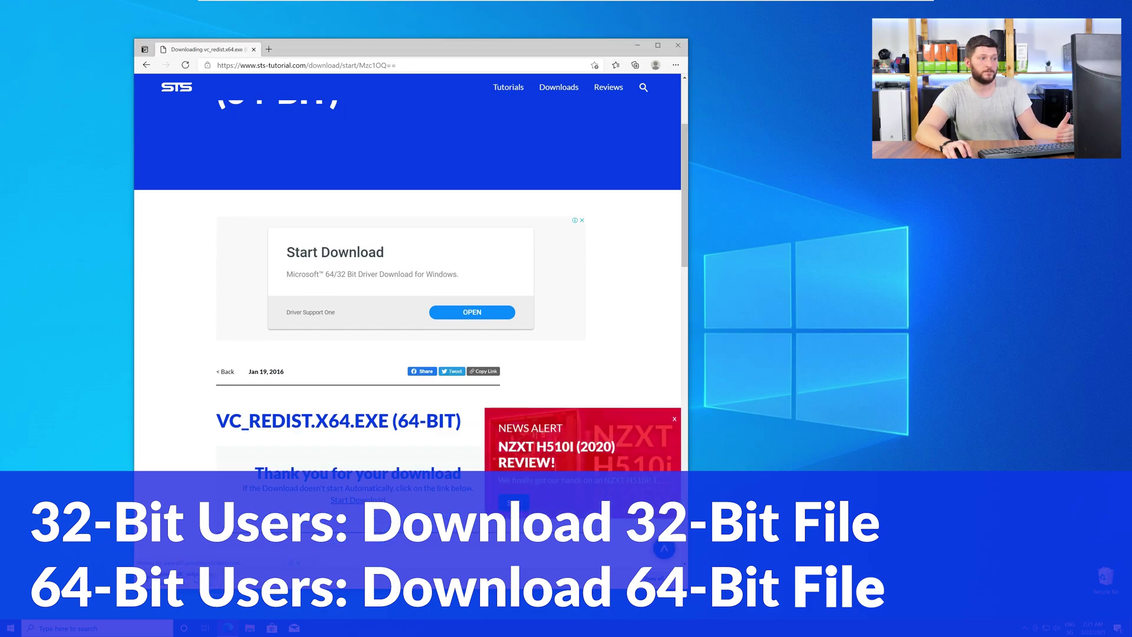
Step: Run vc_redist.x64.exe, accept the license, install with admin permission, and close it after Setup Successful
{"action": "left_click", "coordinate": [678, 47]}
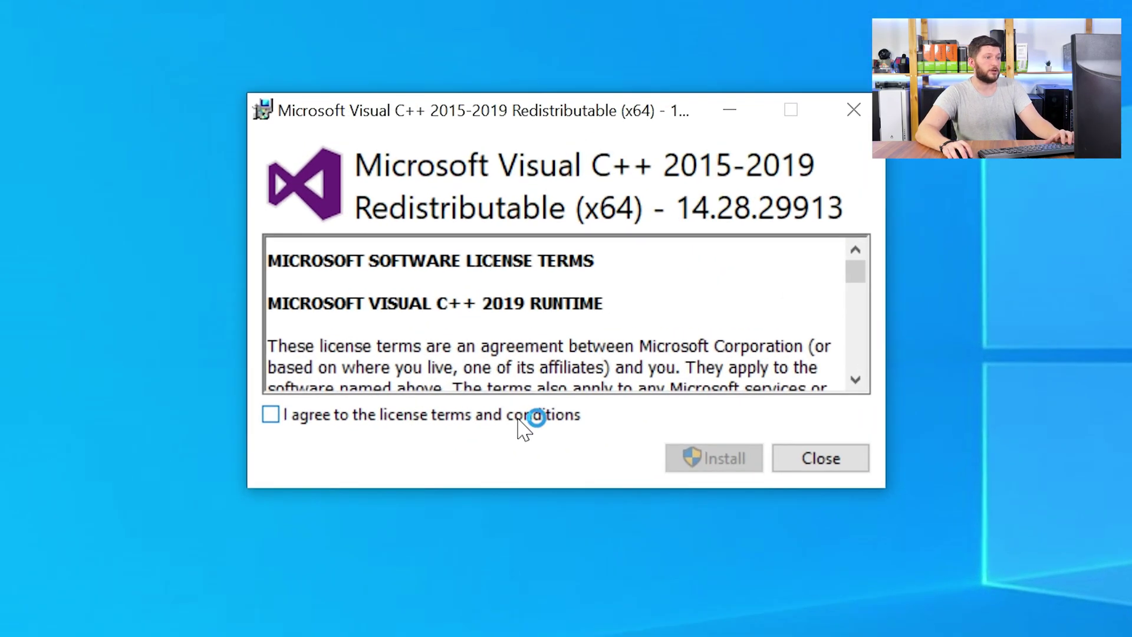
{"action": "left_click", "coordinate": [519, 416]}
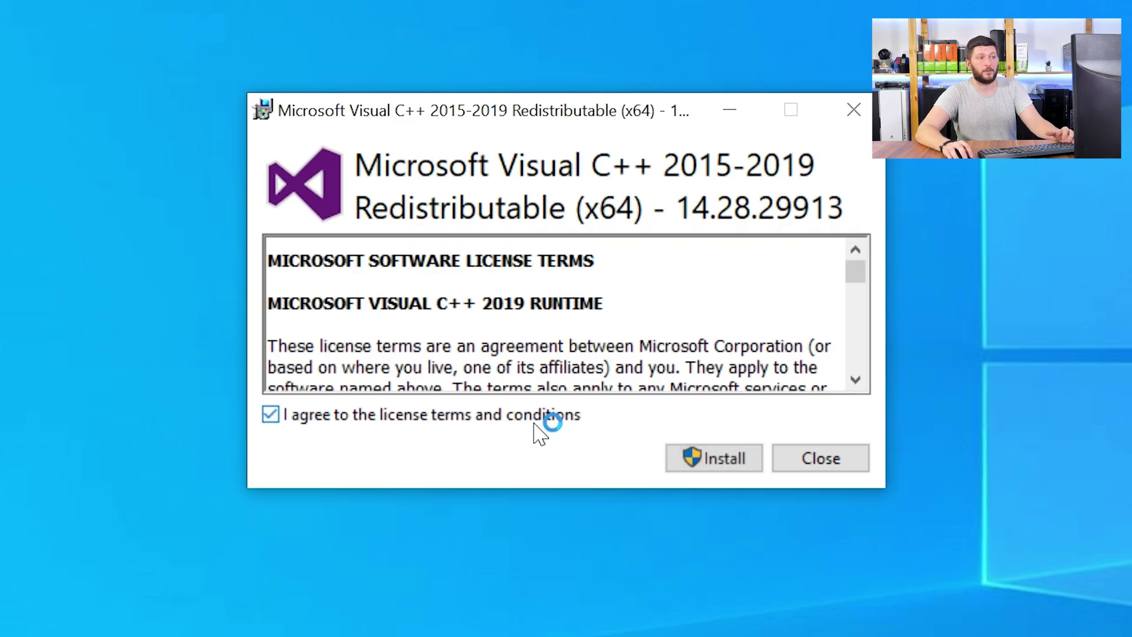
{"action": "left_click", "coordinate": [716, 466]}
{"action": "left_click", "coordinate": [506, 485]}
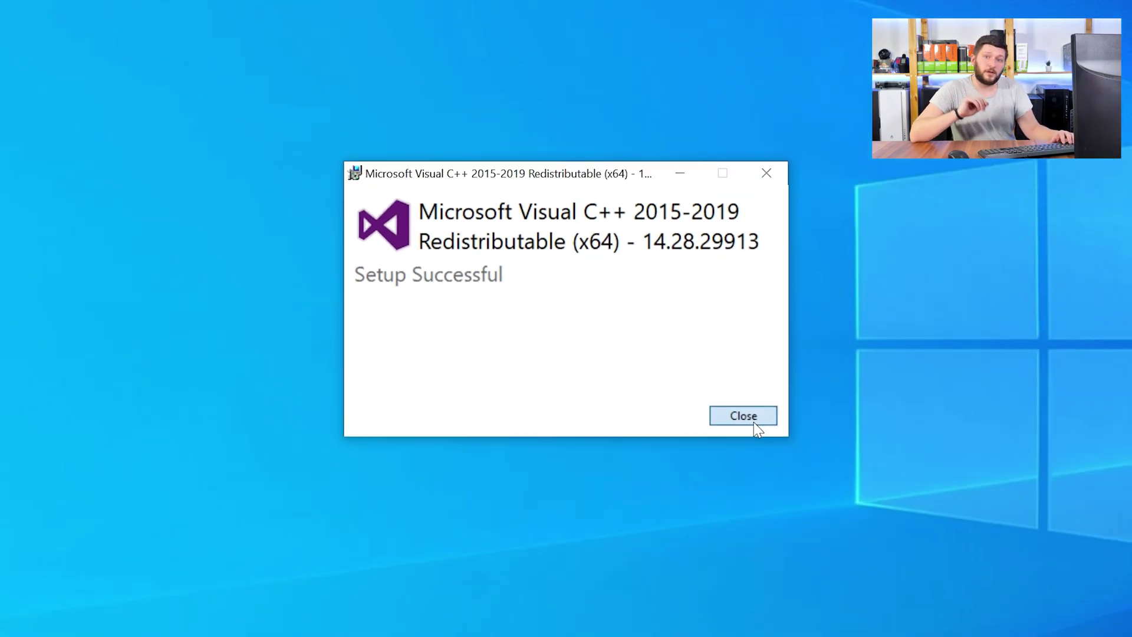
{"action": "left_click", "coordinate": [834, 469]}
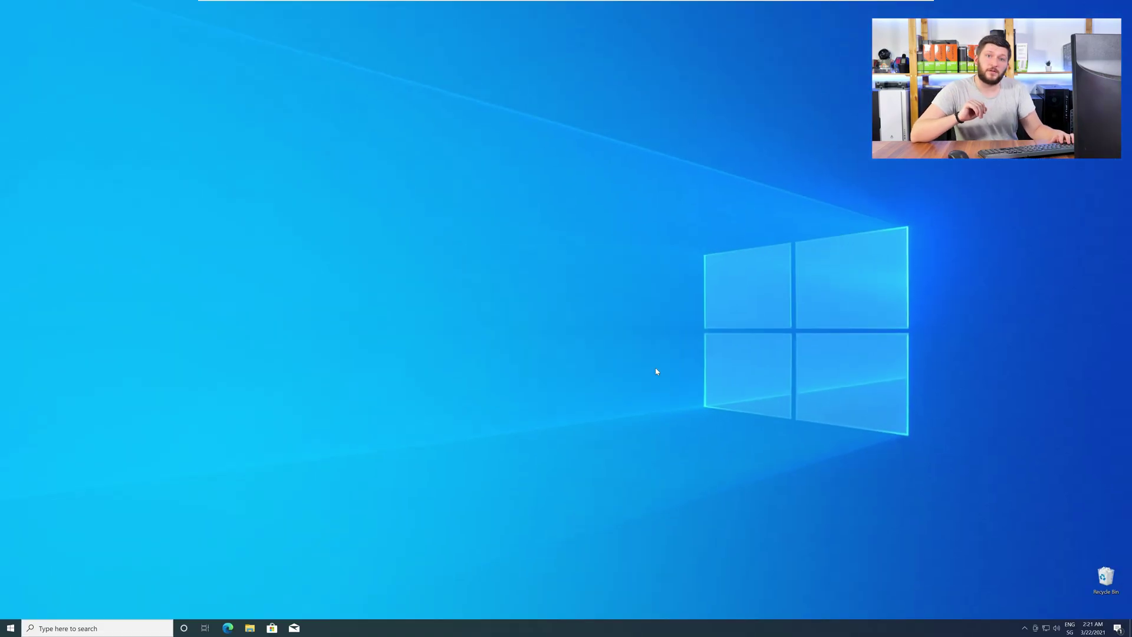